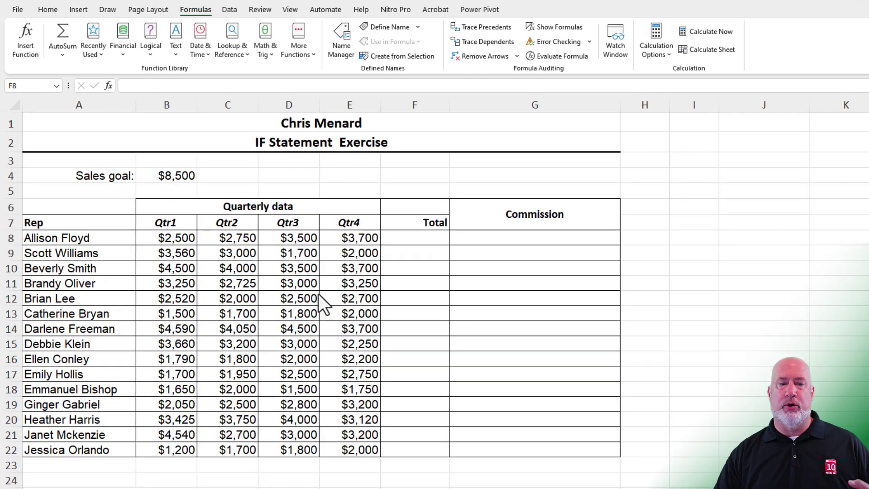
- AutoSum F8:F22 so each rep's Total holds the four-quarter sum, starting at $12,450
click(415, 235)
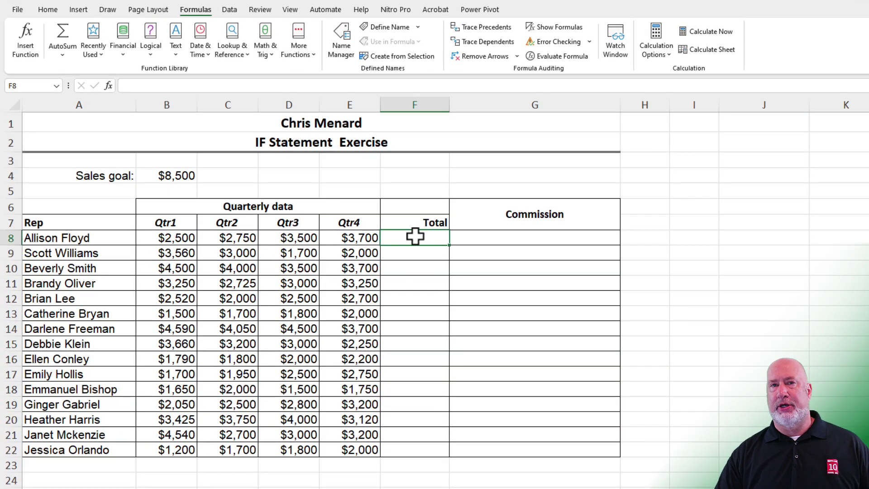
drag(415, 237, 395, 444)
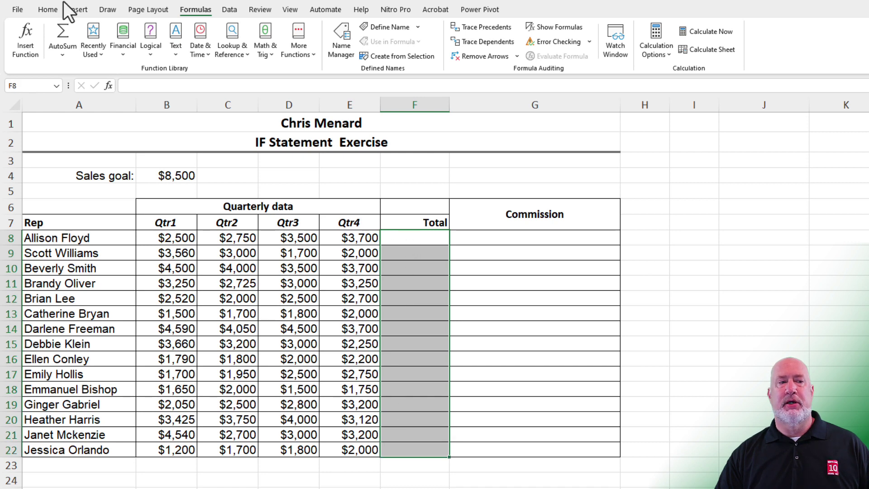
click(50, 9)
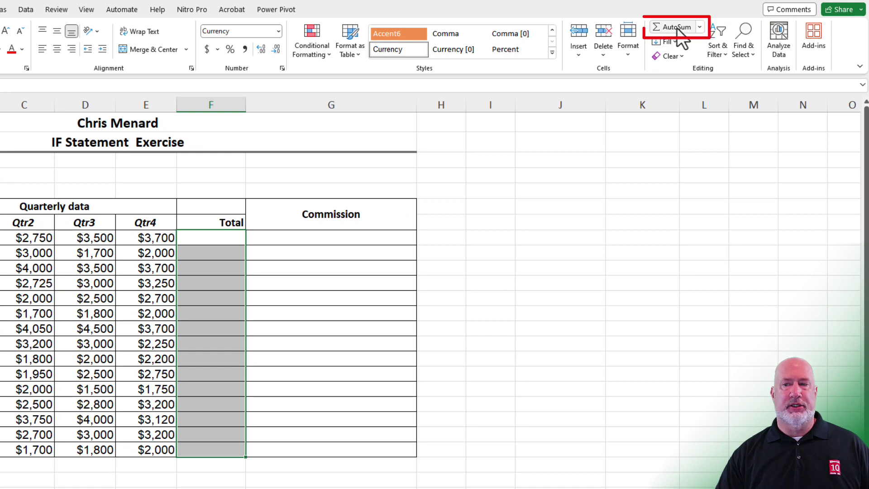
click(678, 28)
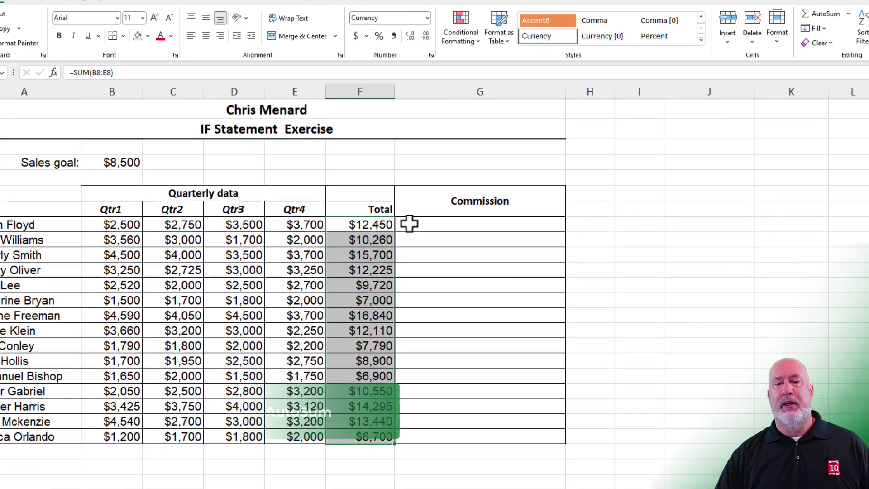
click(260, 237)
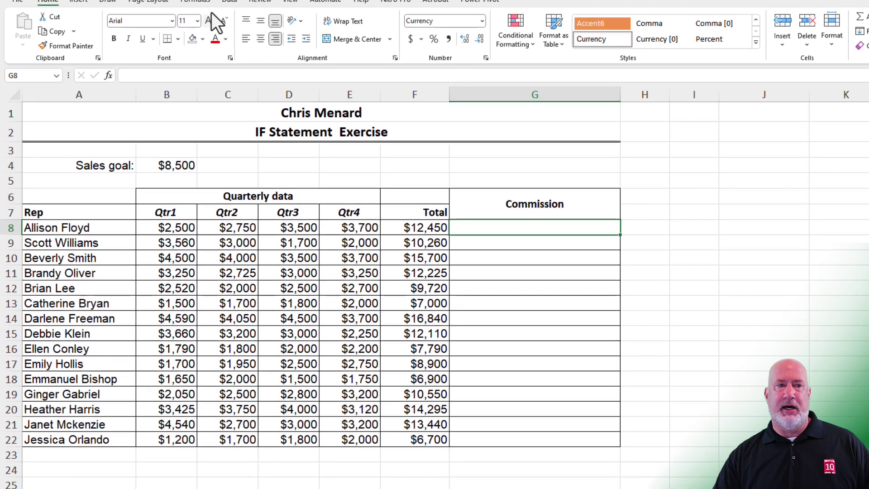
- Insert an IF function in G8 with the logical test F8>$B$4
click(199, 35)
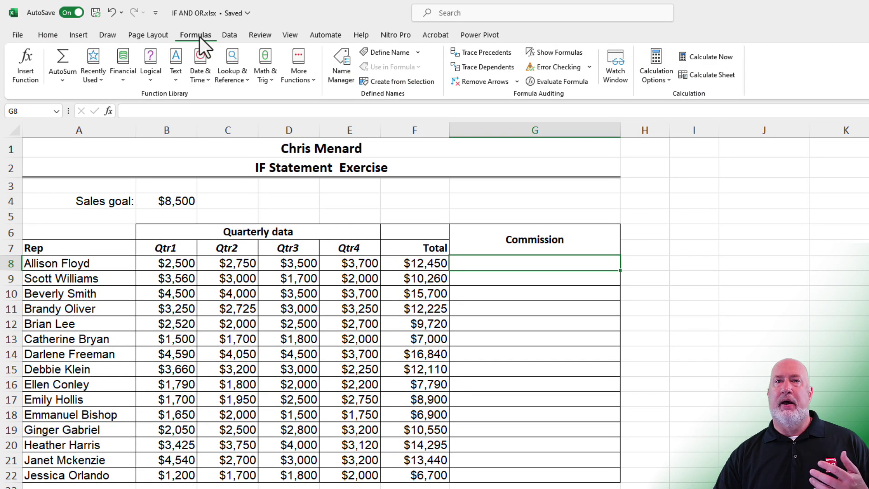
click(150, 81)
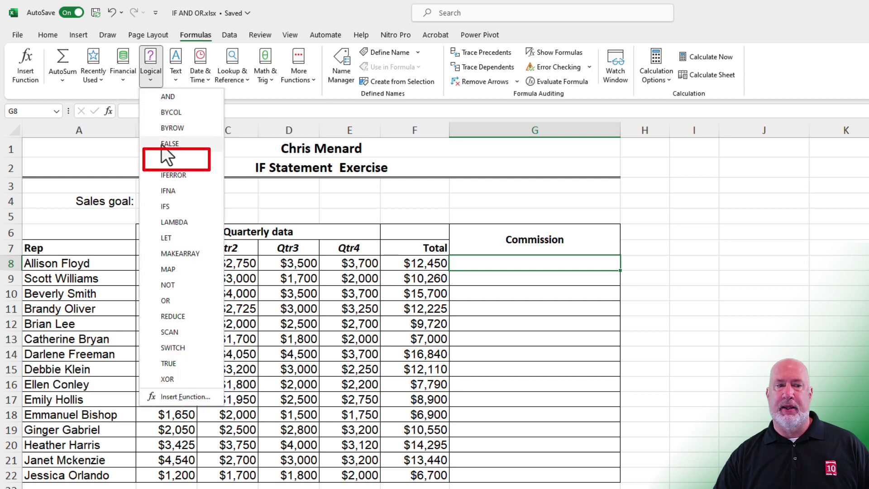
click(164, 161)
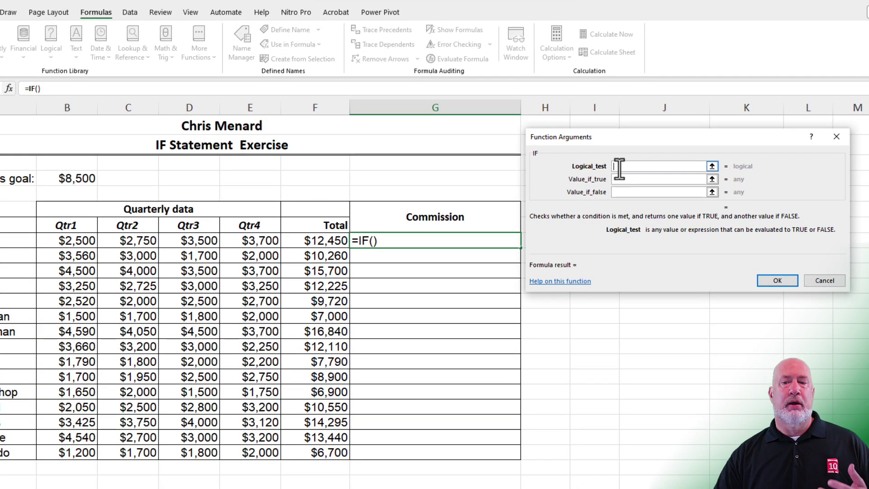
click(330, 240)
text(>)
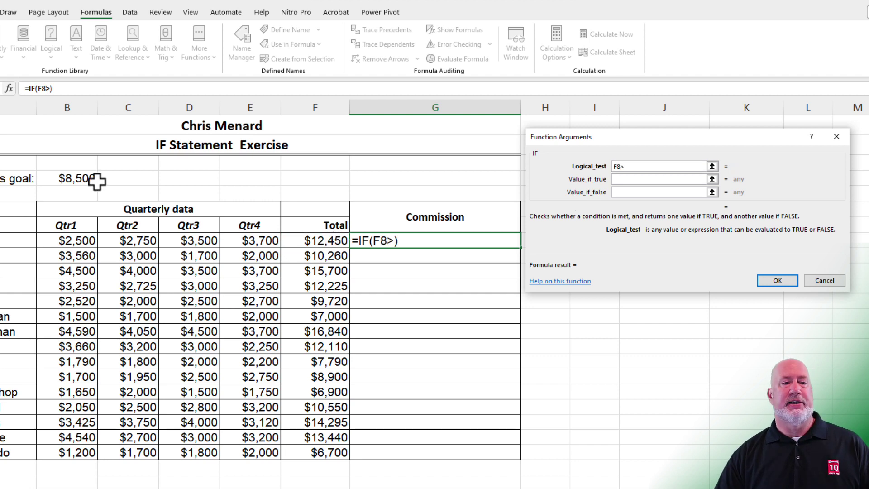
click(81, 178)
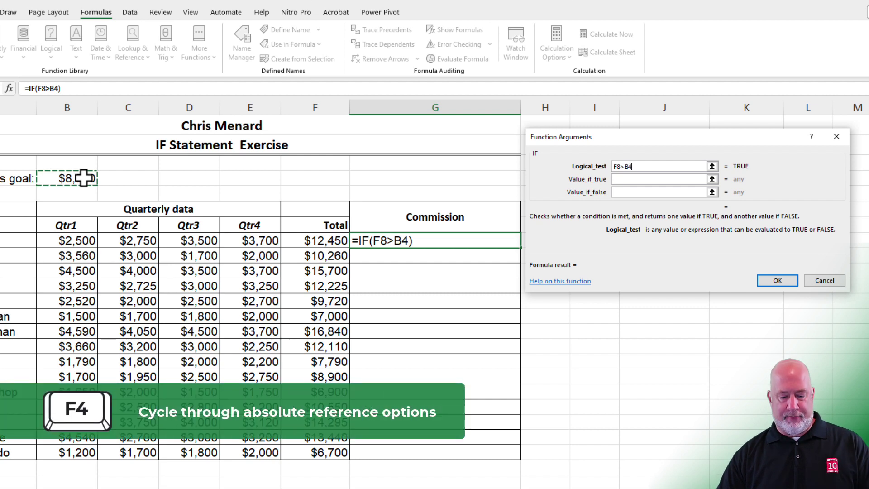
key(F4)
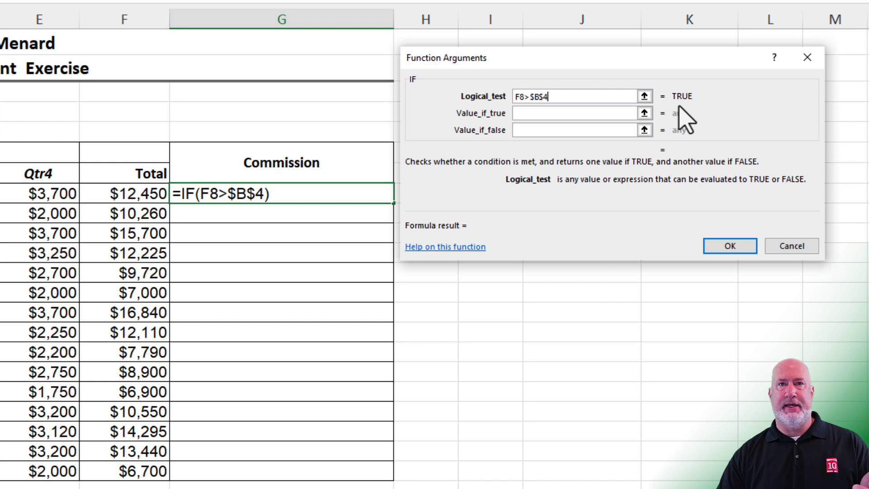
- Make the IF return 850 when true and 0 when false
click(544, 113)
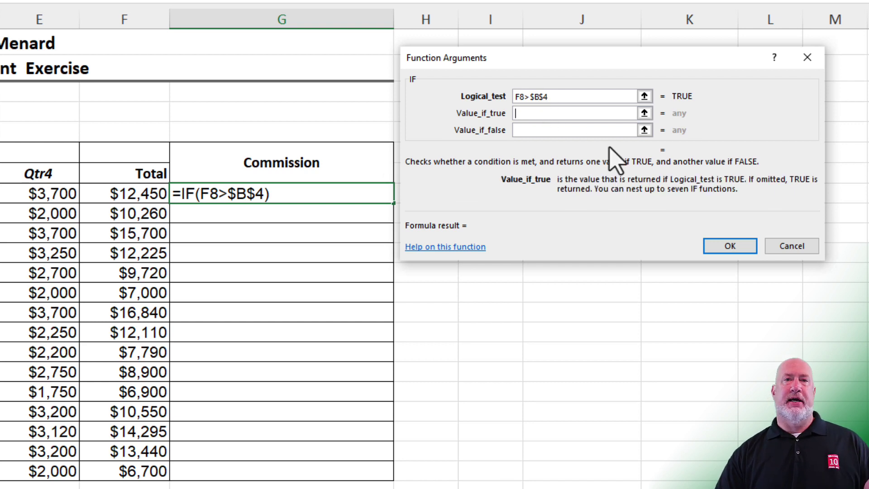
text(850)
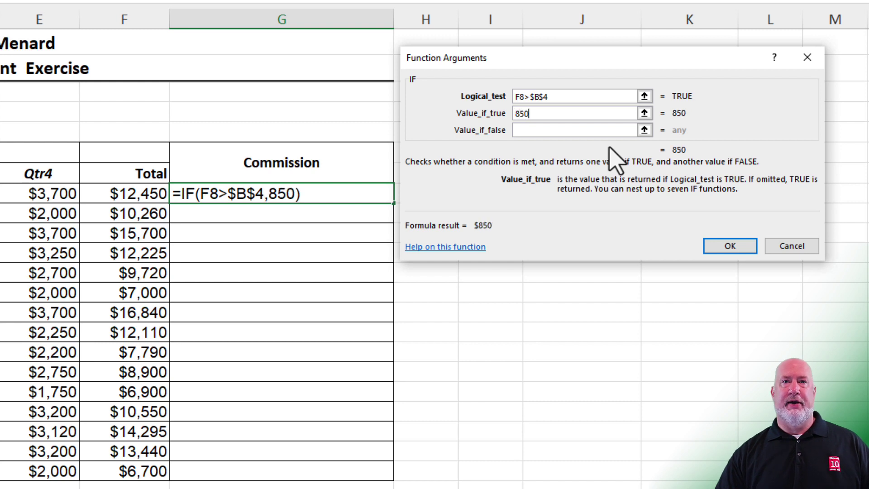
click(549, 131)
text(0)
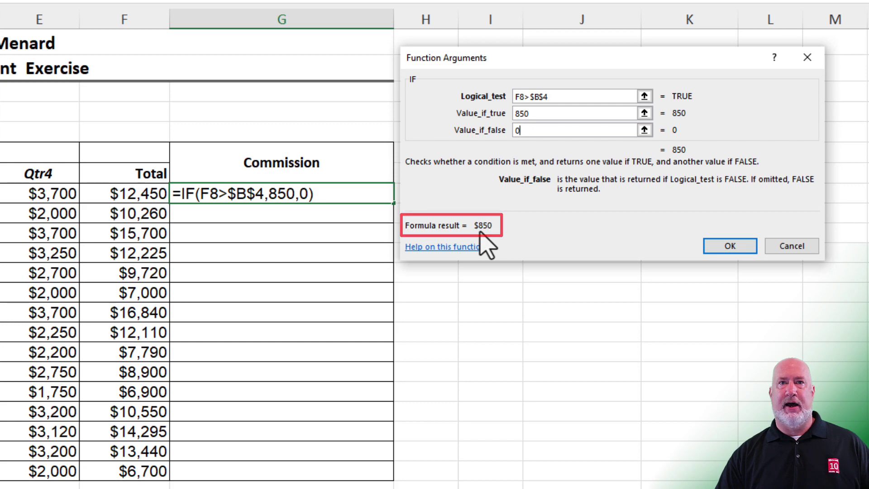
- Confirm the IF formula in G8 and fill it down through G22
click(719, 248)
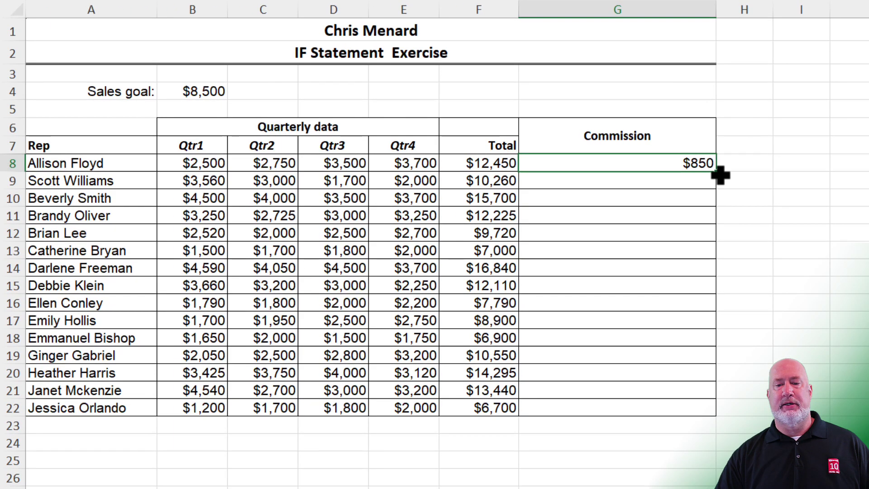
double_click(720, 176)
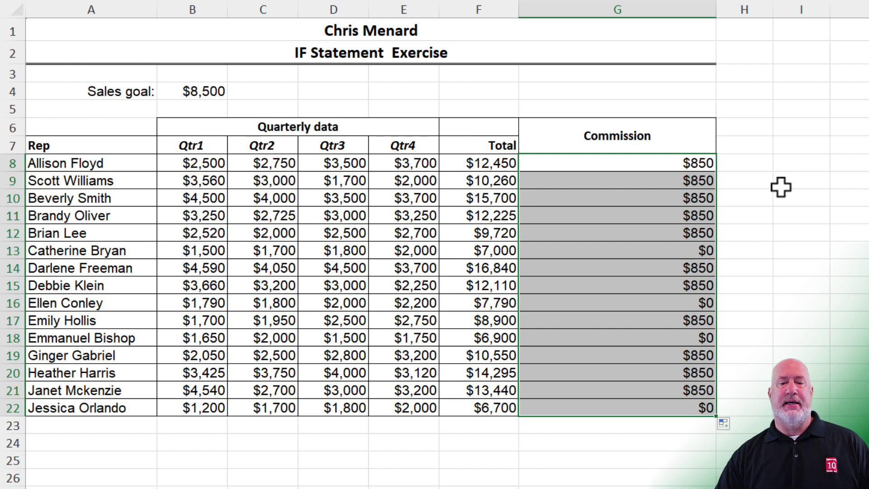
click(495, 320)
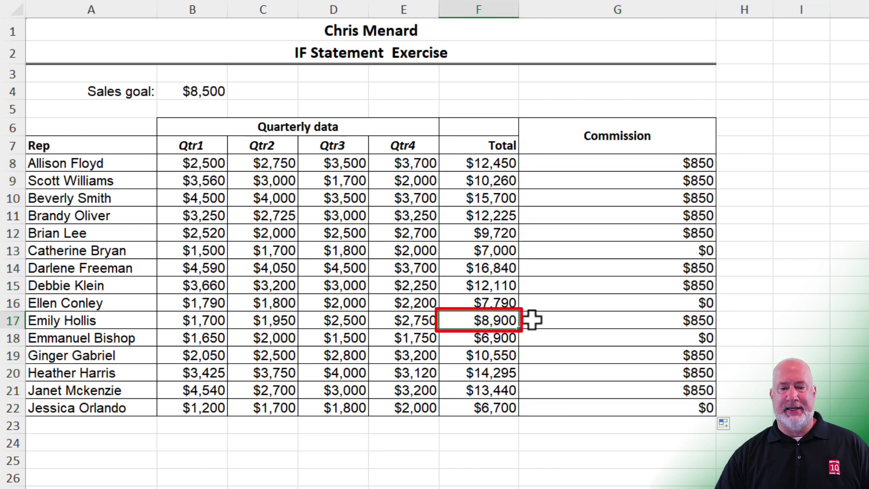
- Set row 17's Qtr4 in E17 to 0 and check that G17 drops to $0
key(Left)
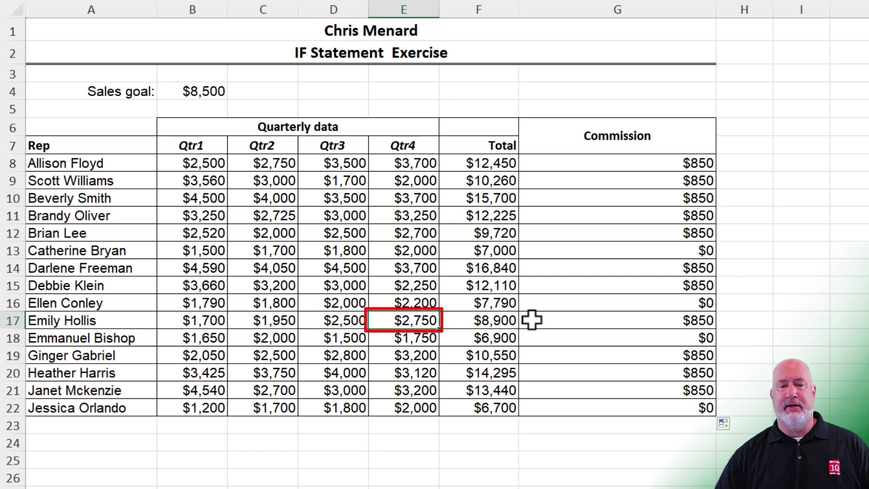
text(0)
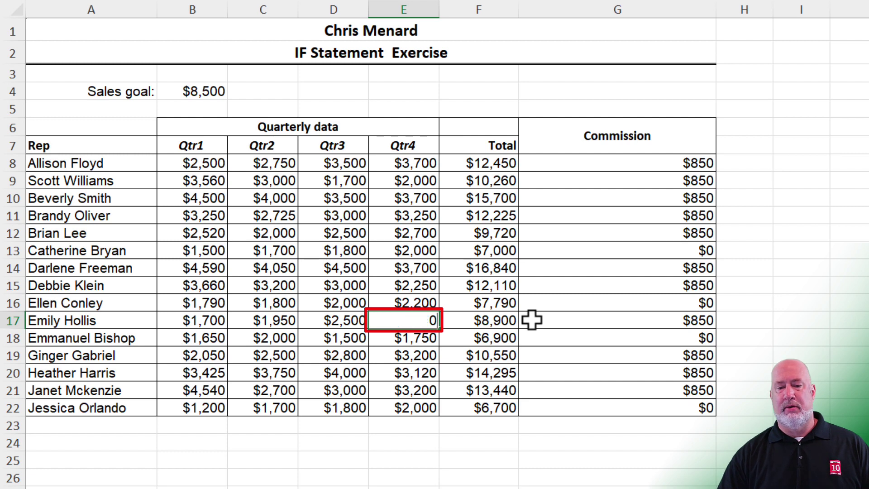
key(ctrl+Return)
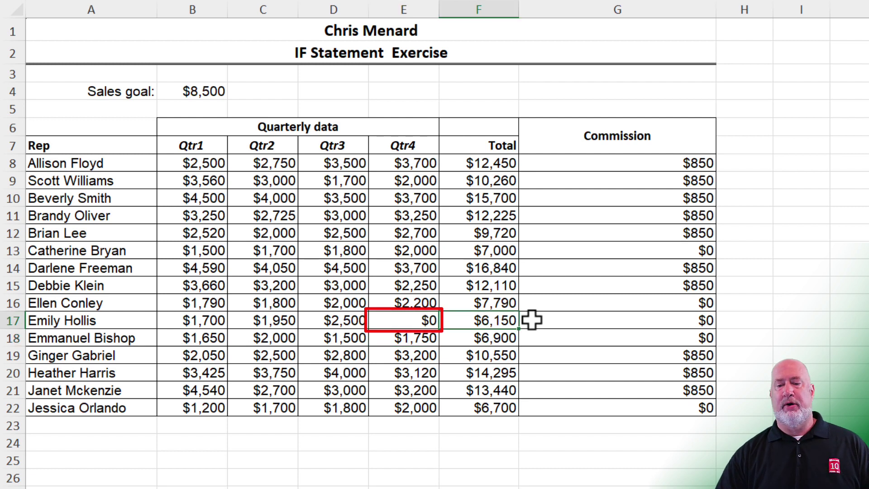
click(532, 320)
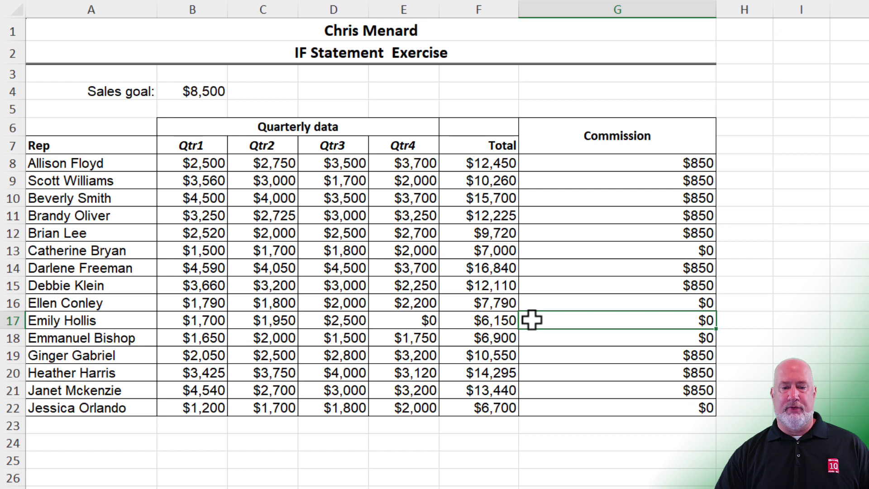
- Undo the change so E17 is back at $2,750 and G17 shows $850
key(Left)
key(Left)
key(Left)
key(Left)
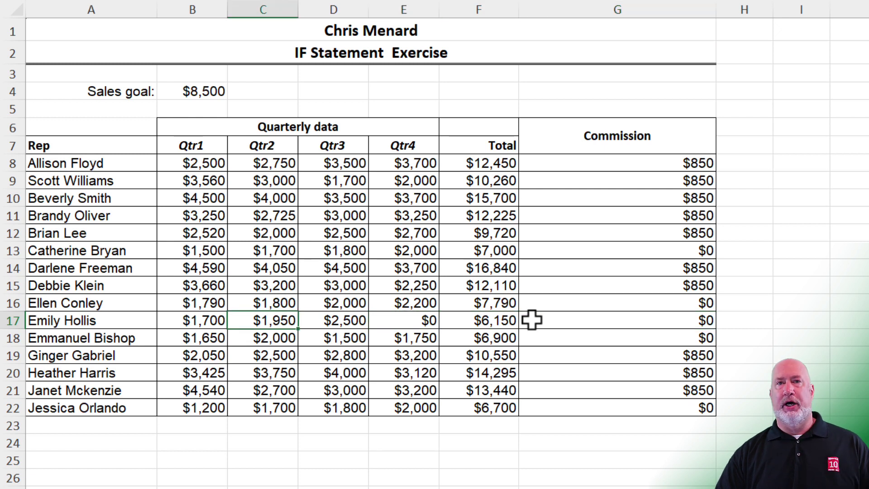
key(ctrl+z)
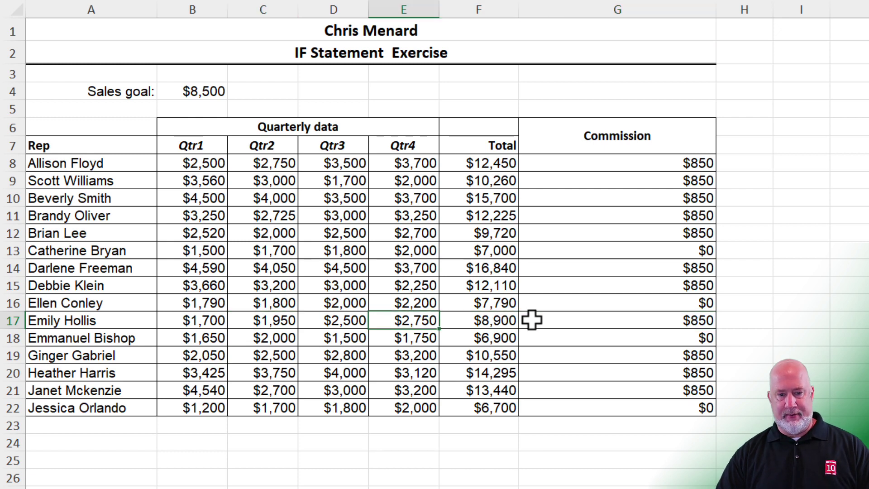
click(565, 323)
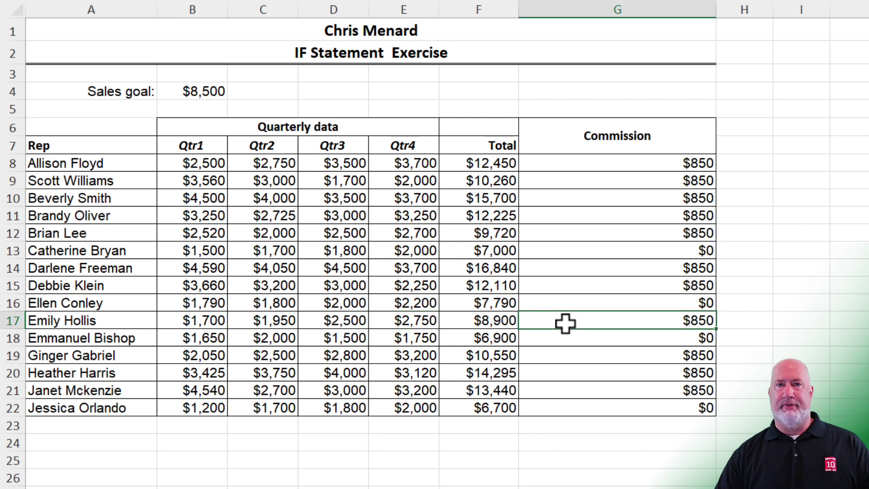
- Replace G8's Value_if_true 850 with (F8-$B$4)*.15
click(621, 159)
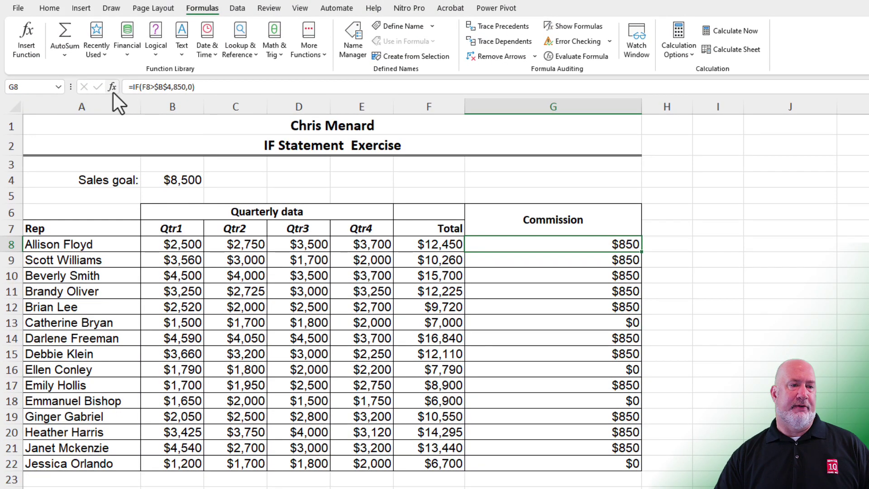
click(112, 89)
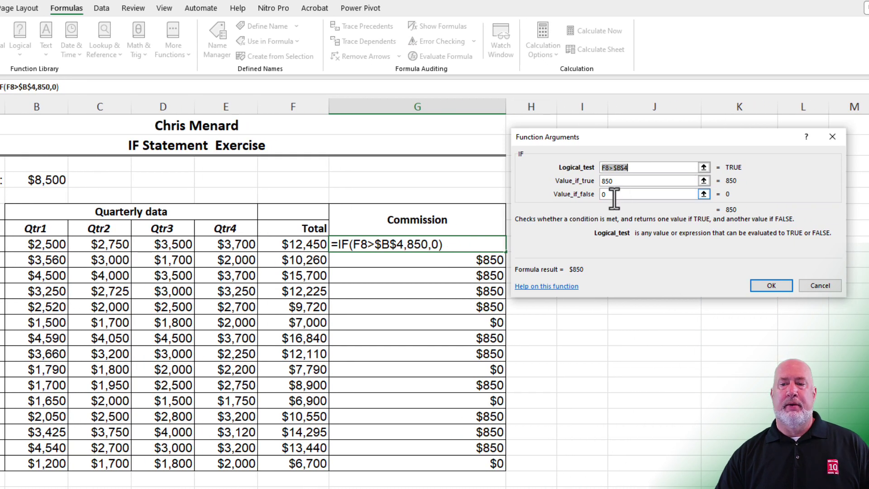
key(Tab)
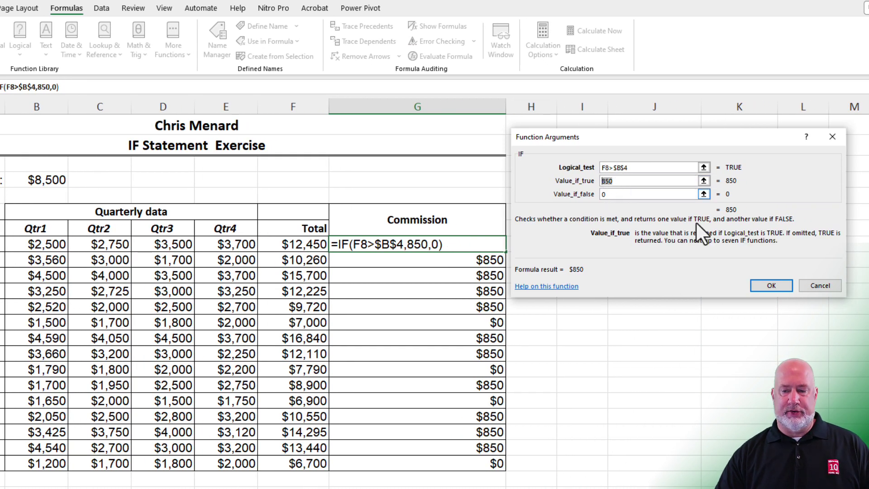
key(Delete)
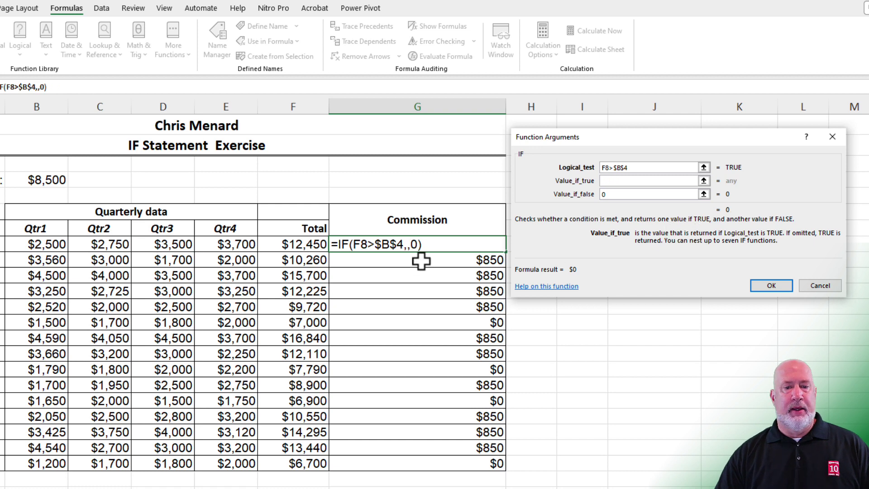
text(()
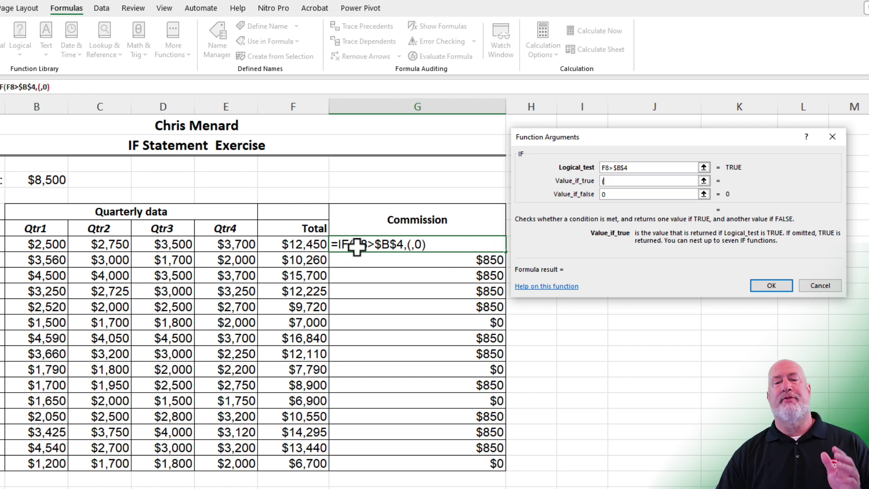
click(307, 244)
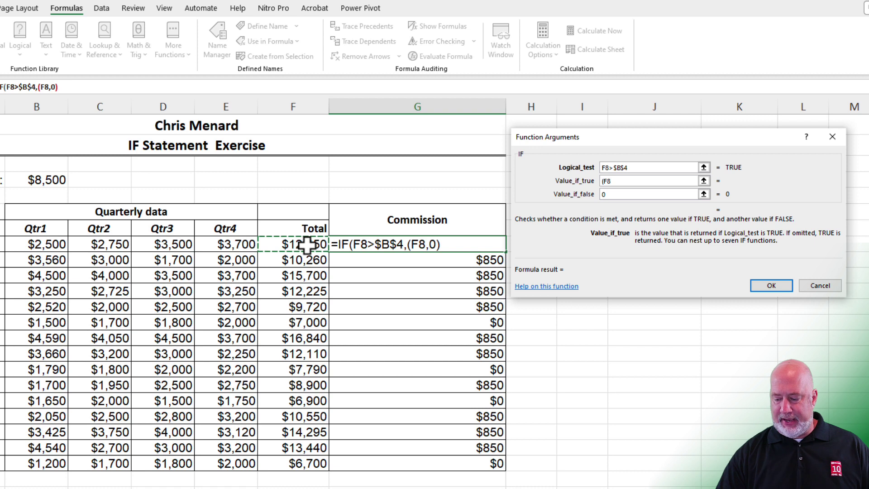
text(-)
click(56, 178)
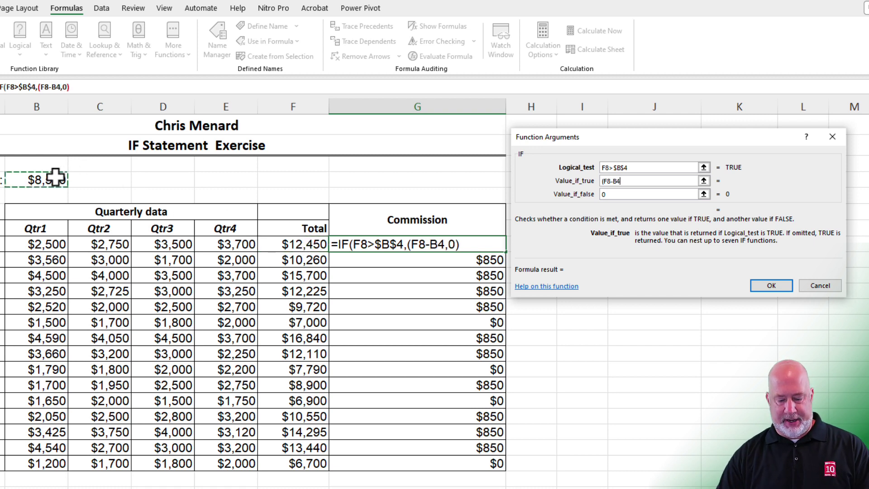
key(F4)
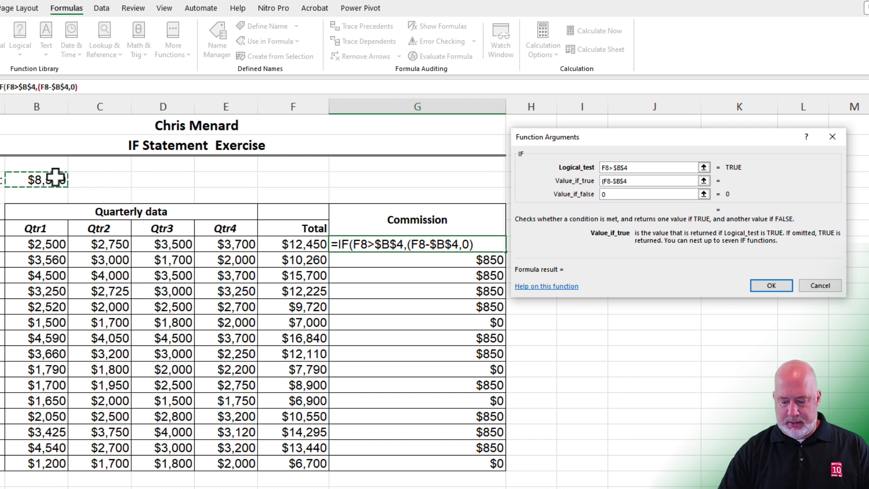
text())
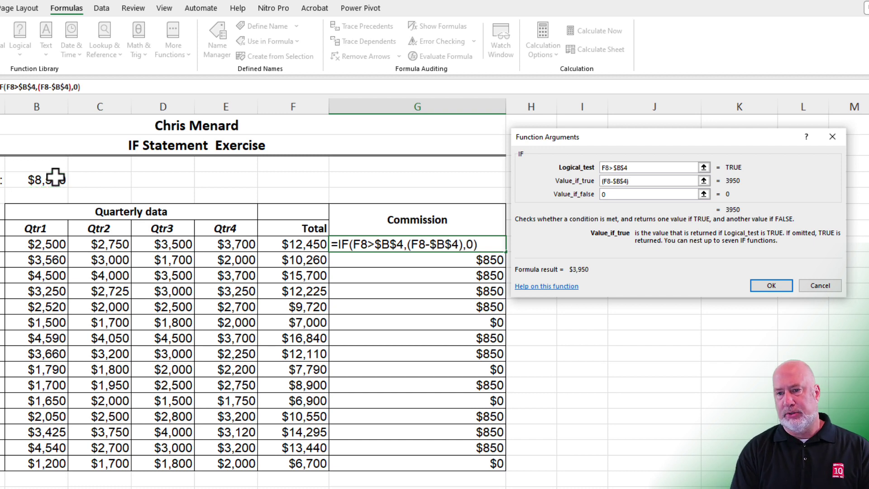
text(*)
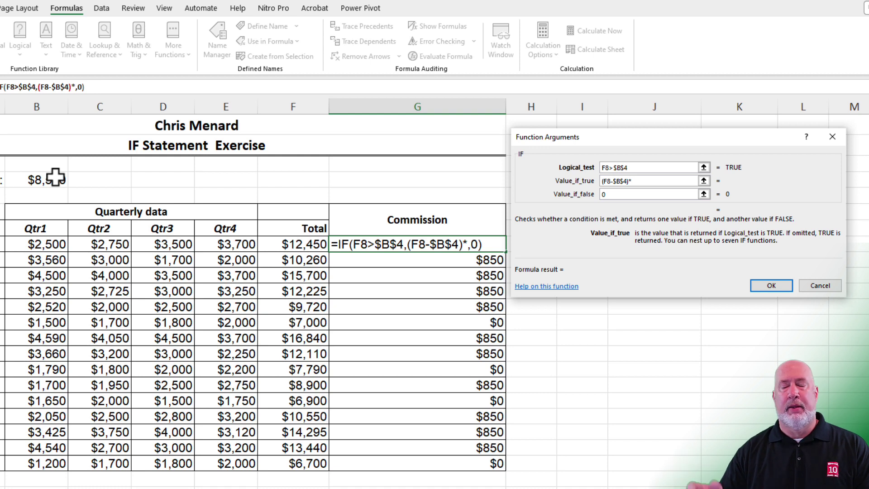
text(.15)
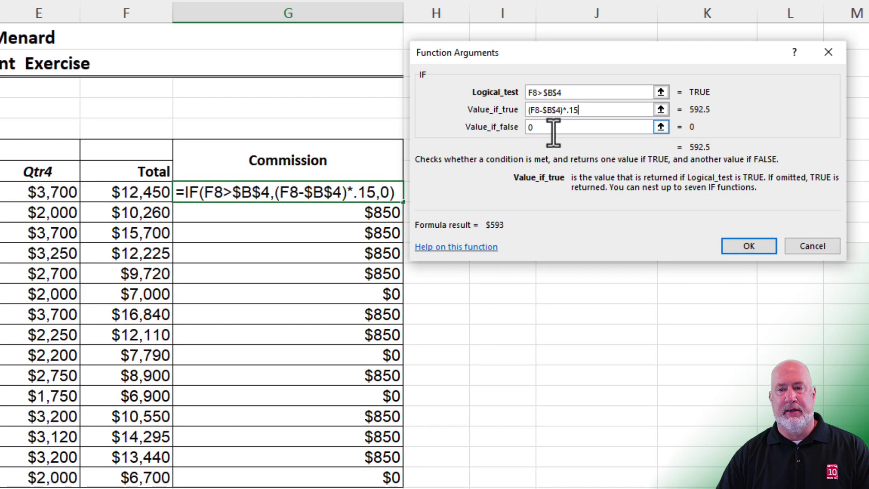
- Set Value_if_false to "no comm.", confirm, and fill the formula down to G22
click(553, 129)
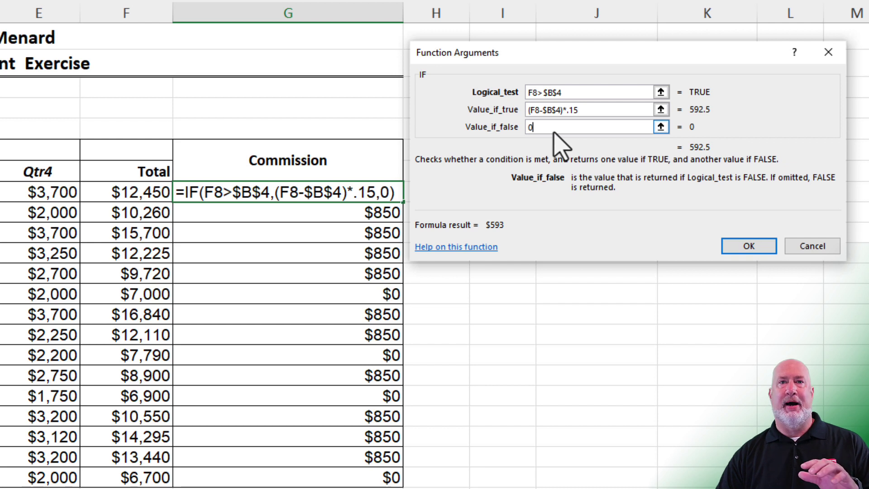
key(BackSpace)
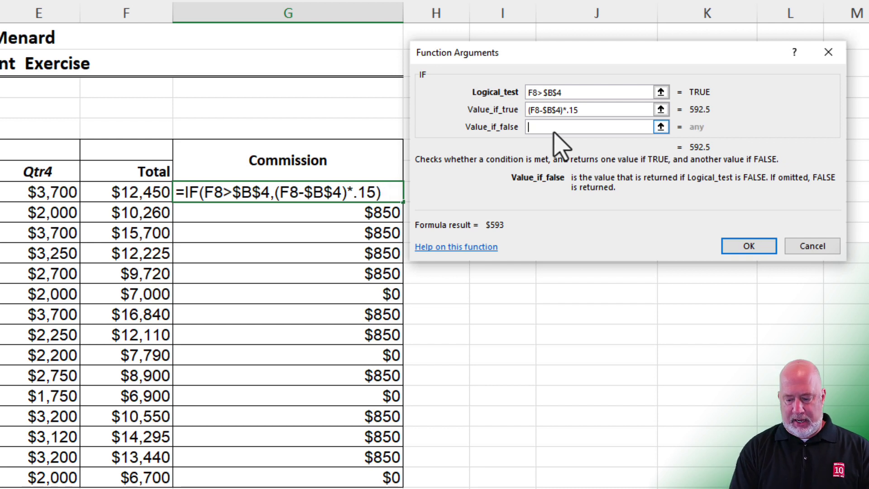
text("n)
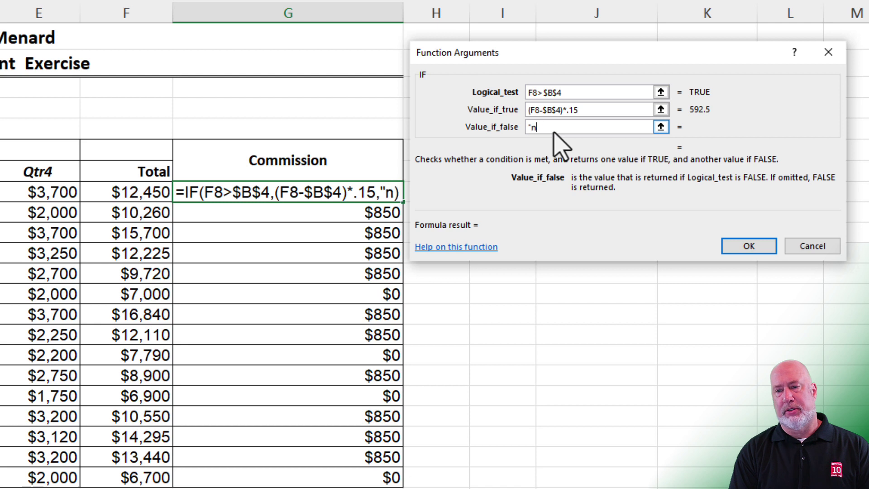
text(o comm)
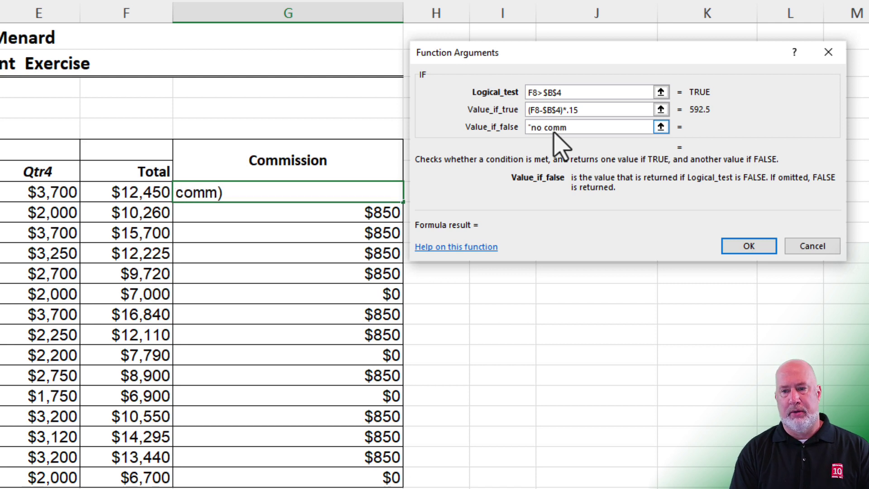
text(.)
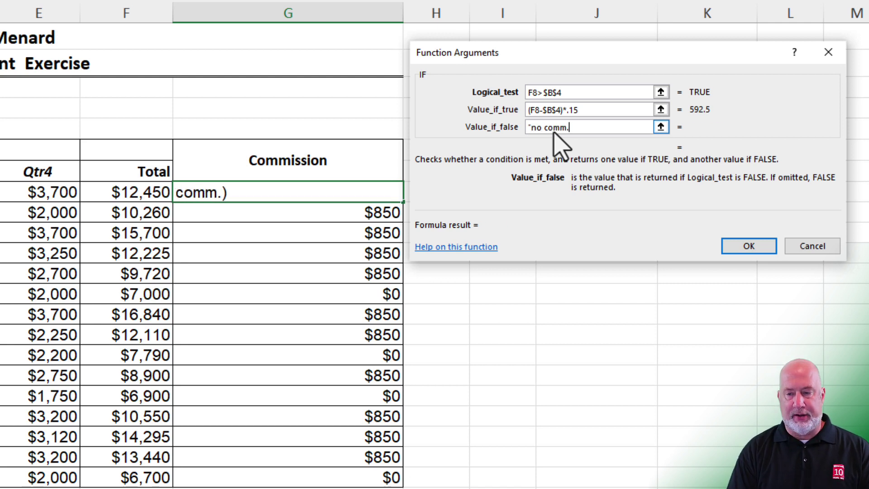
text(")
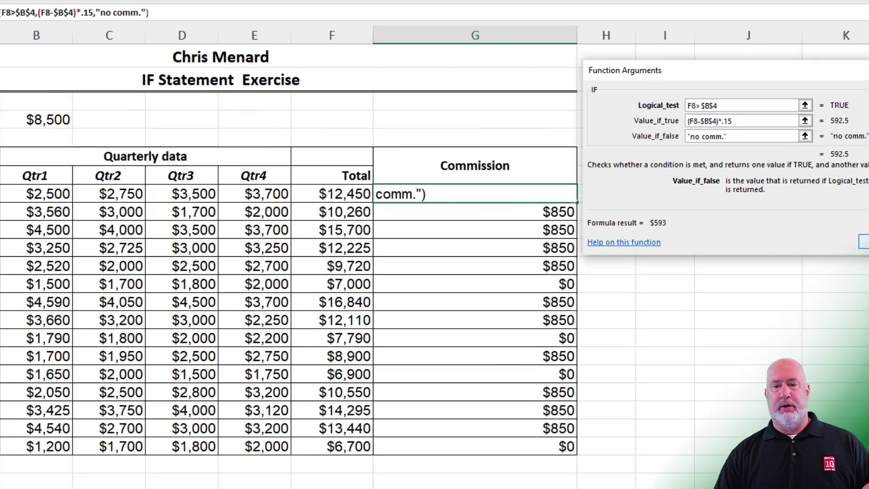
click(731, 242)
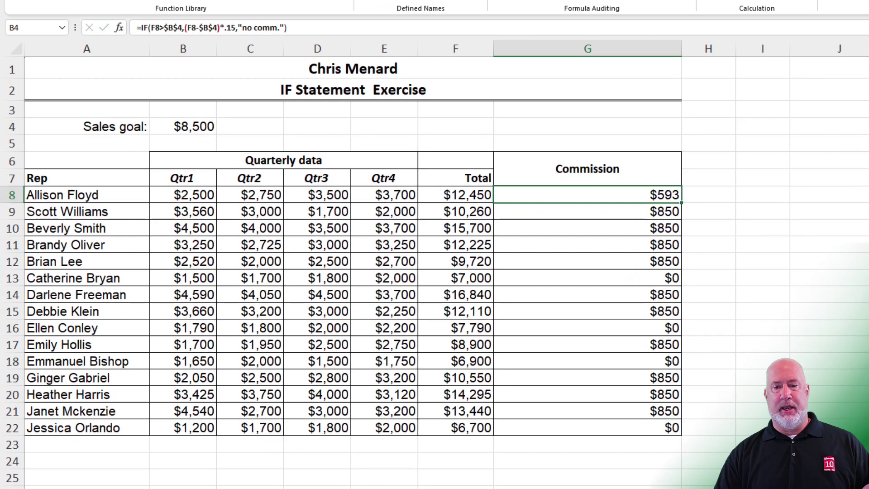
double_click(684, 207)
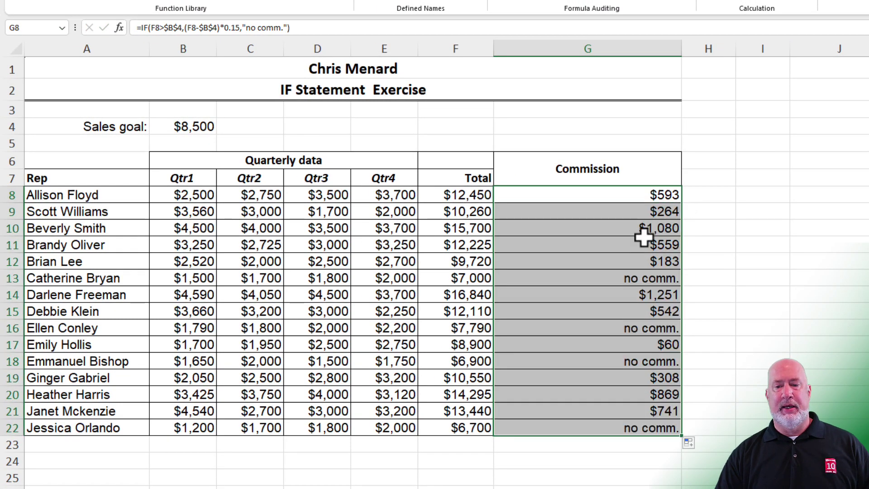